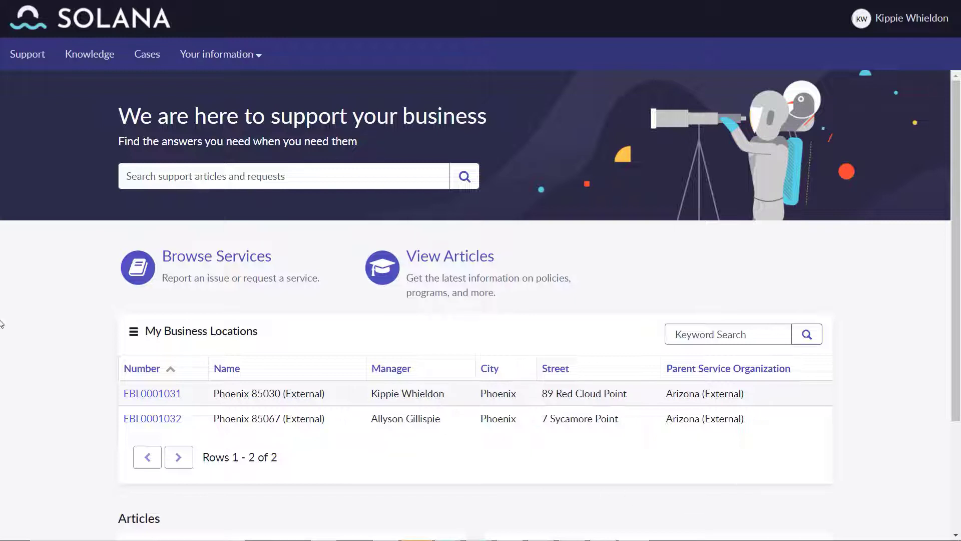
- Open location EBL0001031 (Phoenix 85030) and review its Members, Products and Install Base lists
click(132, 396)
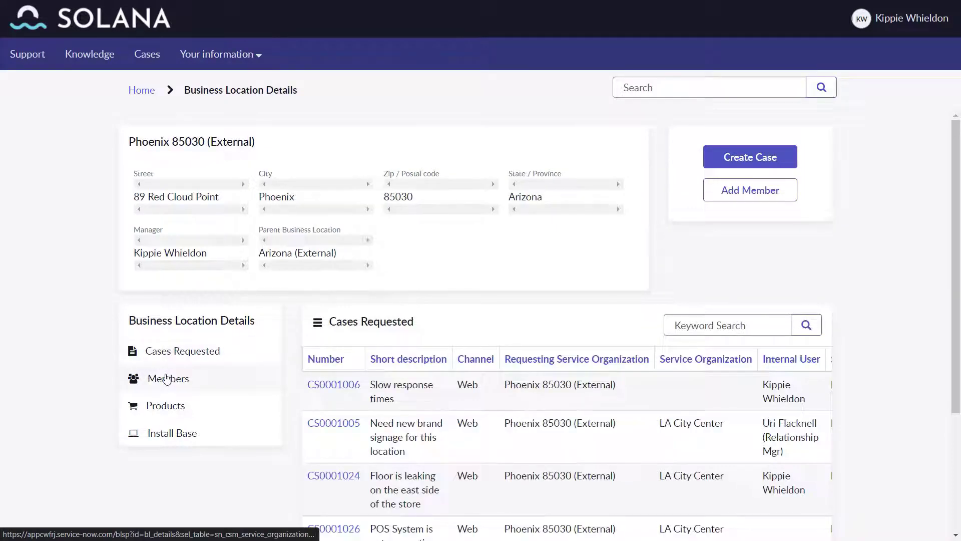
click(166, 379)
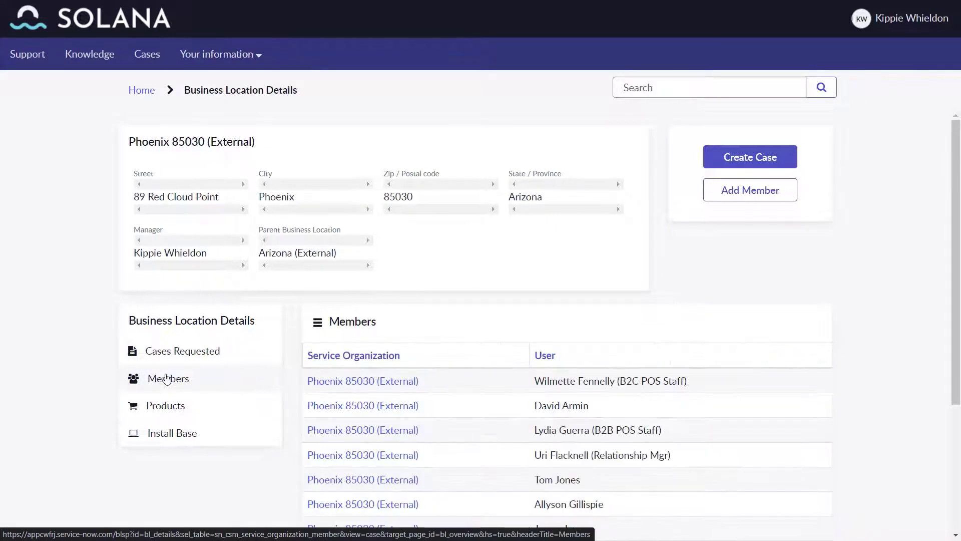
click(161, 406)
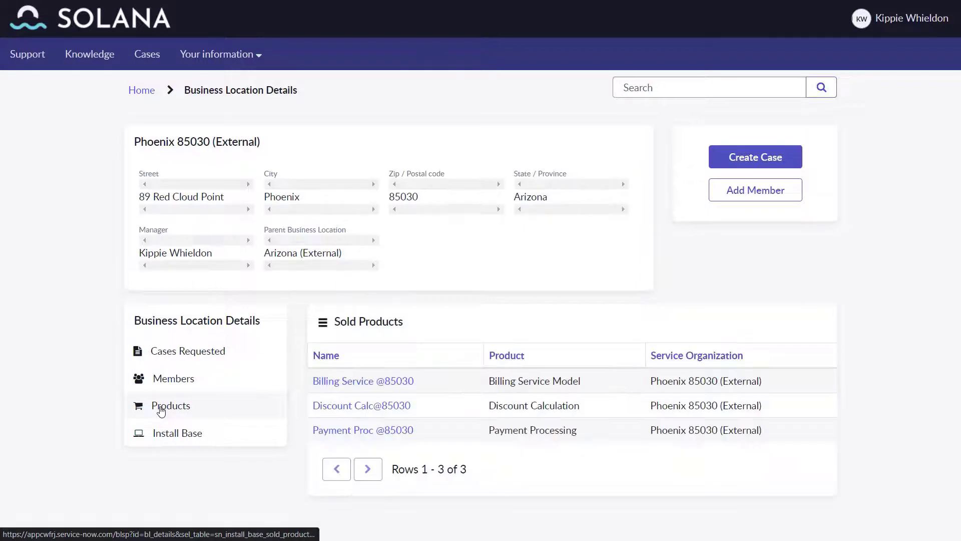
click(162, 434)
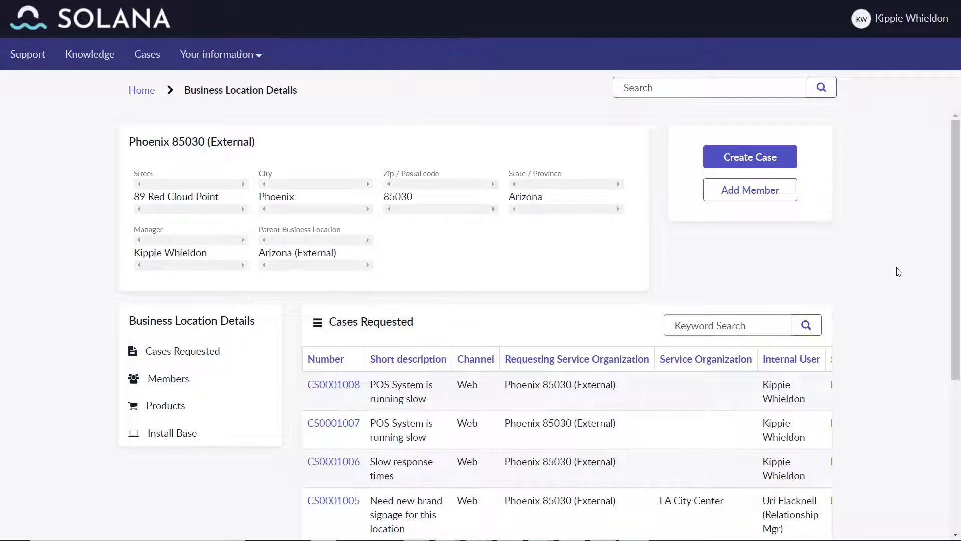
- Add a new staff member to Phoenix 85030, entering their first name, as a Location Contributor
click(770, 189)
click(326, 458)
text(David)
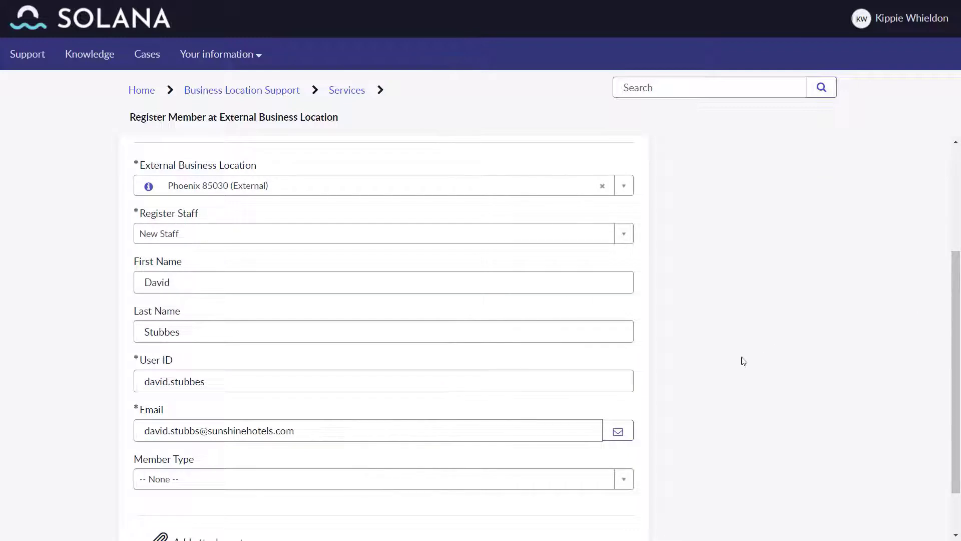
click(627, 480)
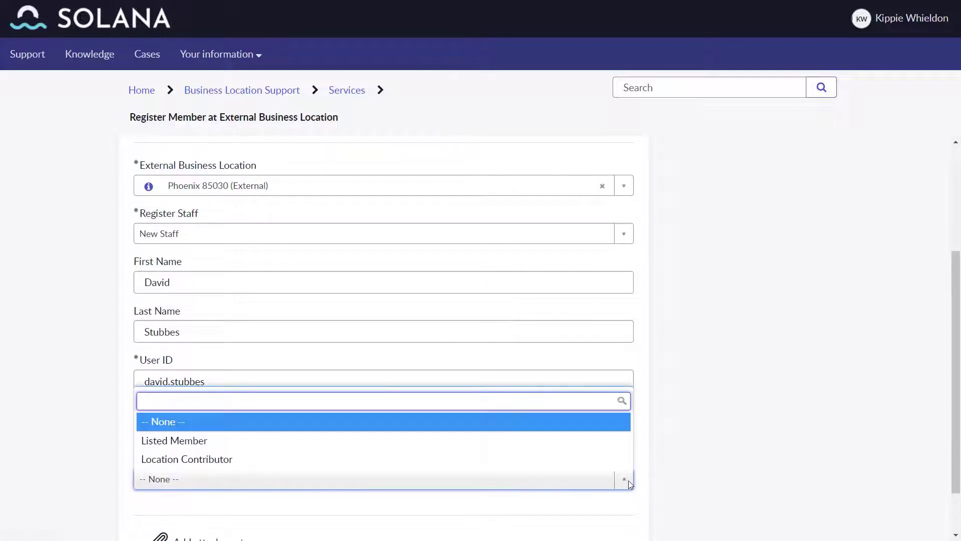
click(596, 459)
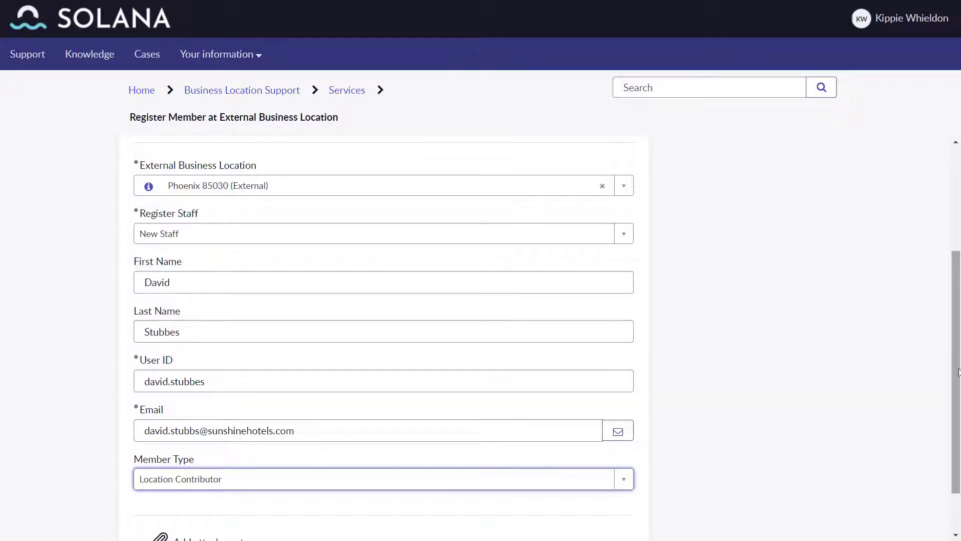
drag(958, 365, 957, 183)
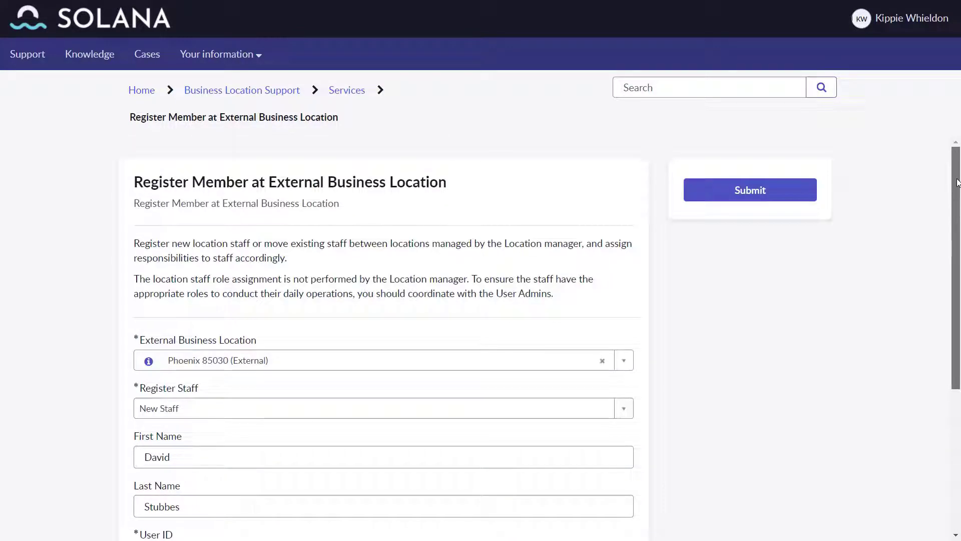
click(792, 195)
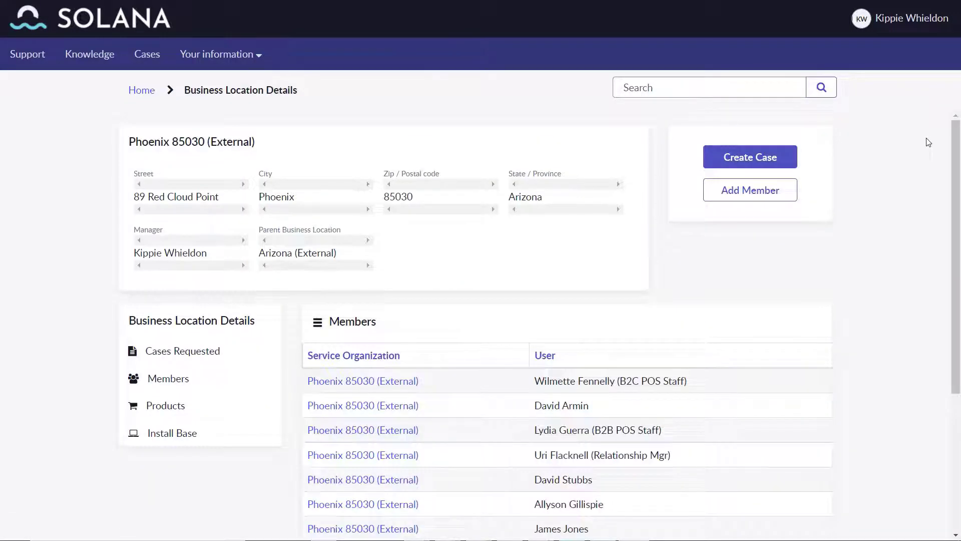
click(161, 435)
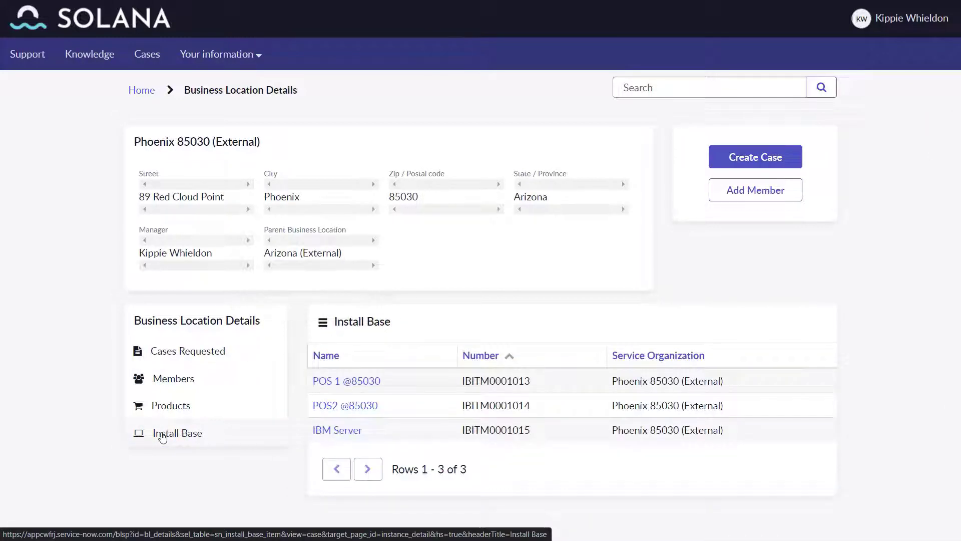
click(325, 389)
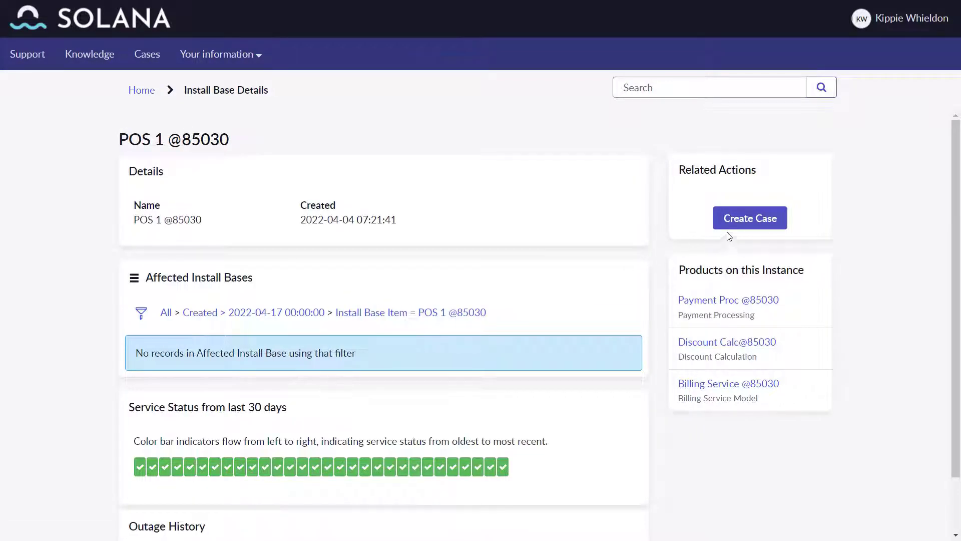
click(750, 218)
scroll(512, 200, down, 7)
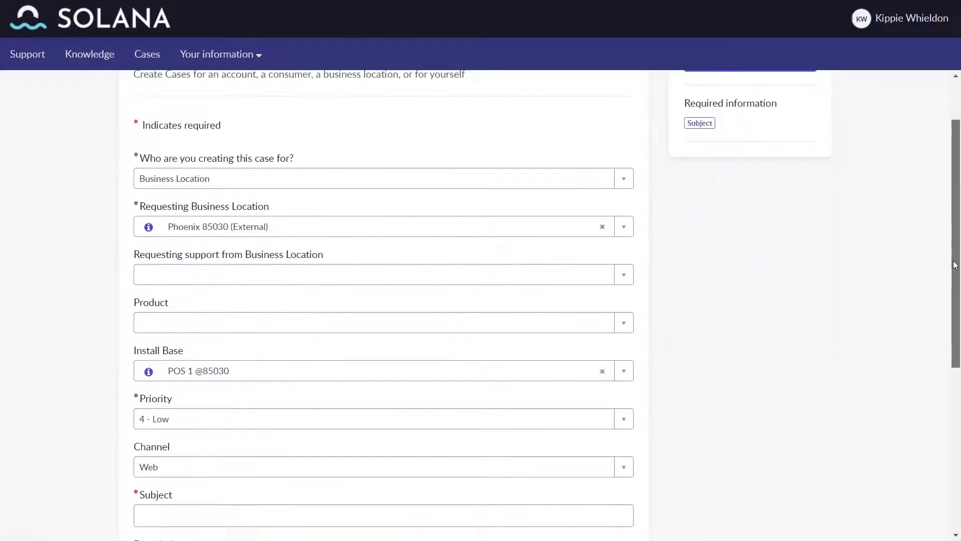
click(500, 251)
text(POS is)
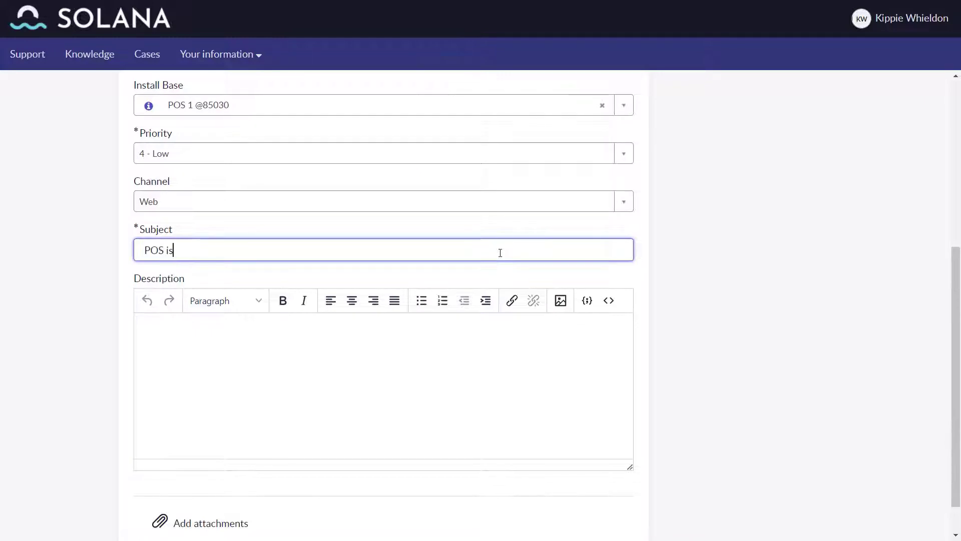
text( slow to respon)
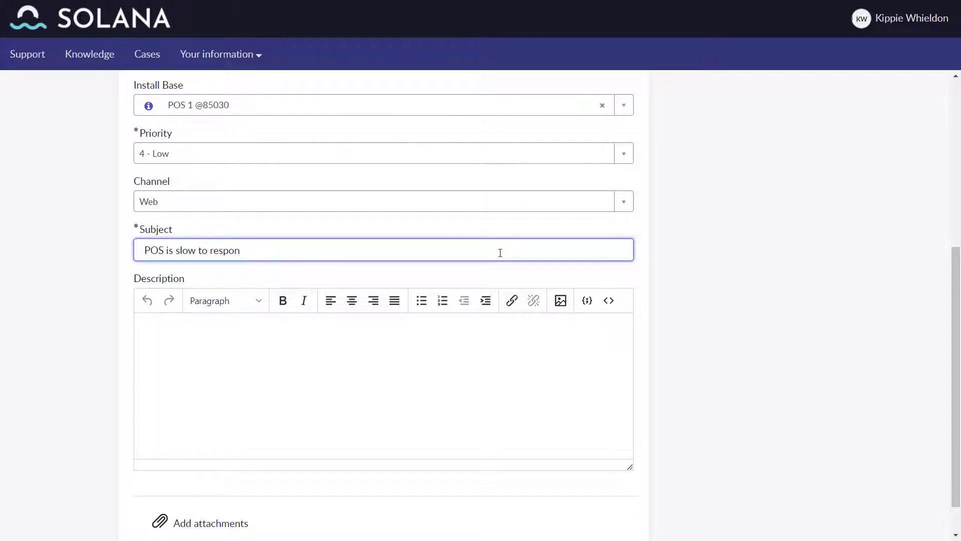
text(d)
scroll(650, 200, up, 7)
click(781, 144)
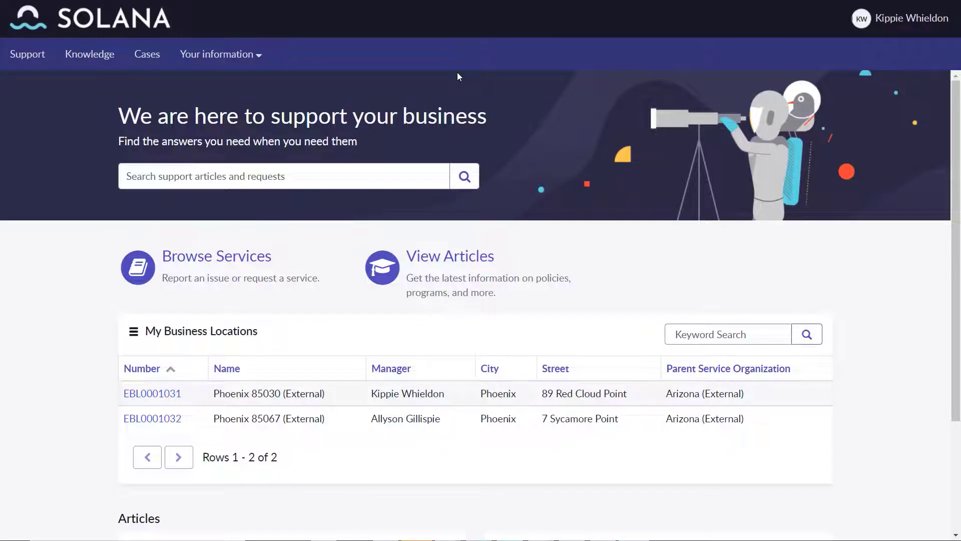
- Start a new case for the Phoenix 85067 location and select the consumer it concerns
click(129, 420)
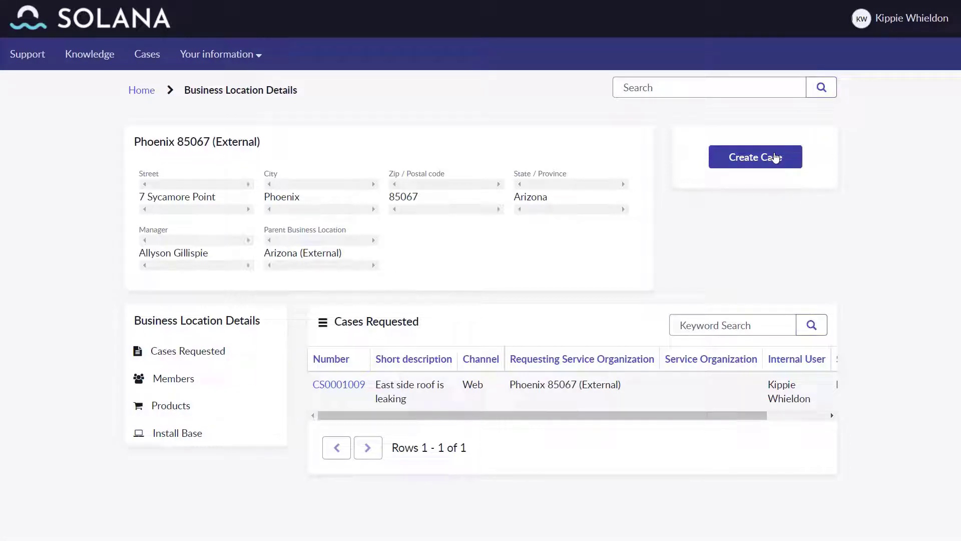
click(775, 157)
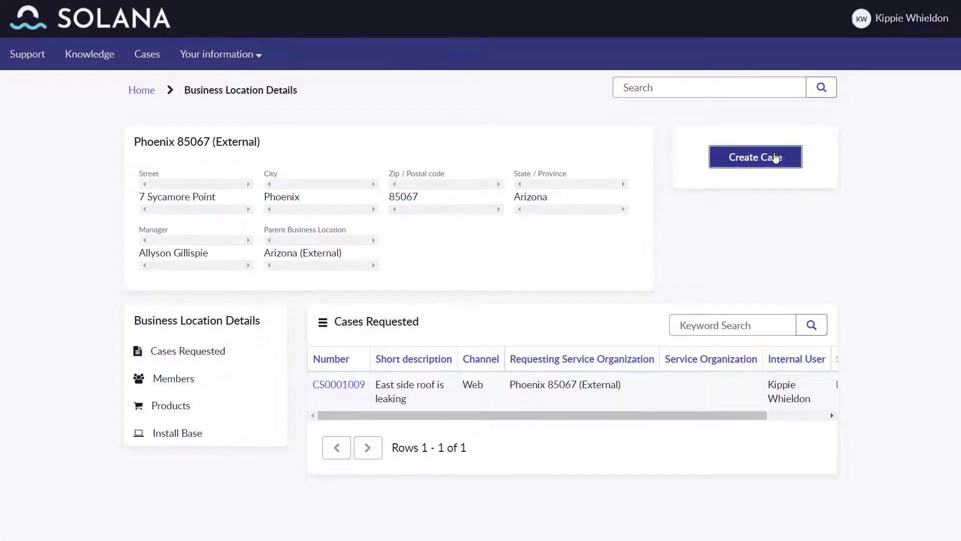
click(380, 424)
text(Dee)
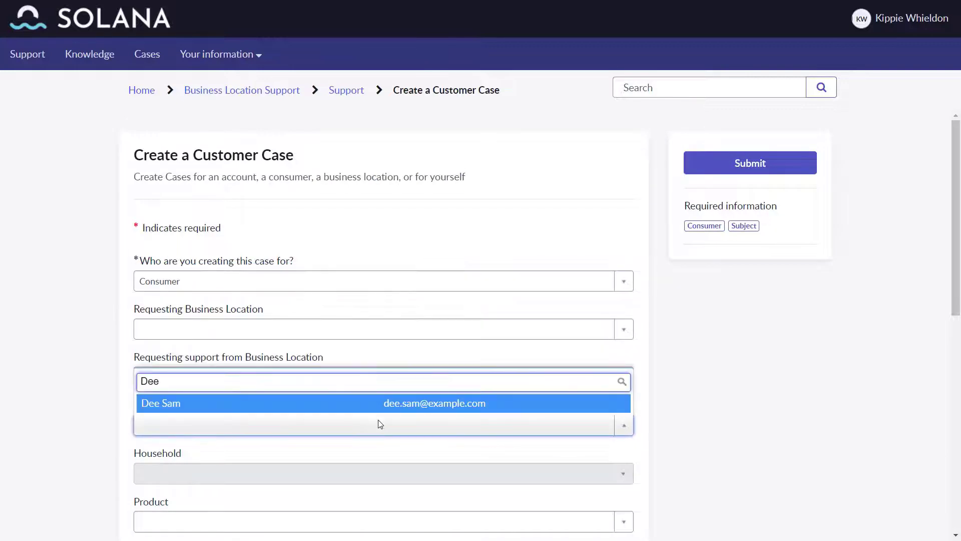
click(363, 408)
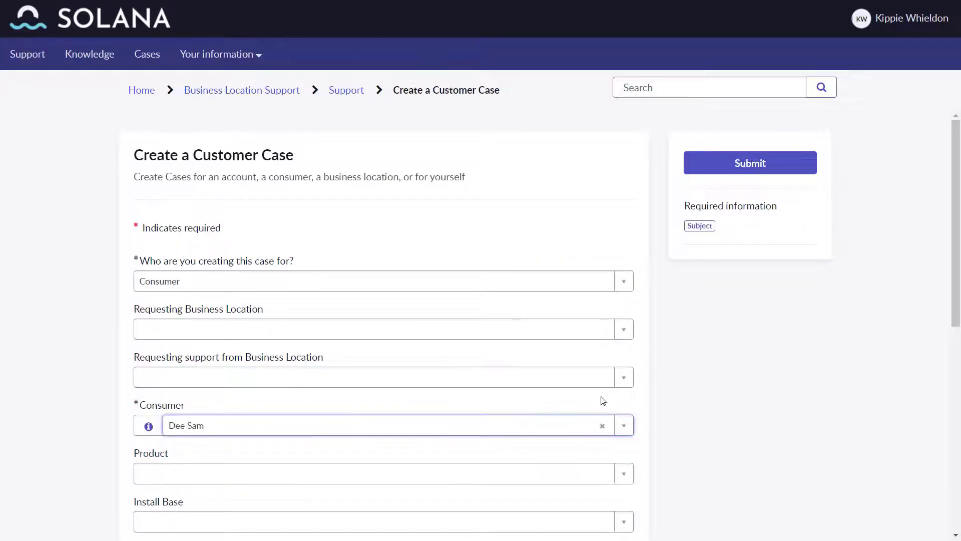
- Enter the subject 'Missing loyalty points for stay in April' and submit the case
scroll(935, 307, down, 7)
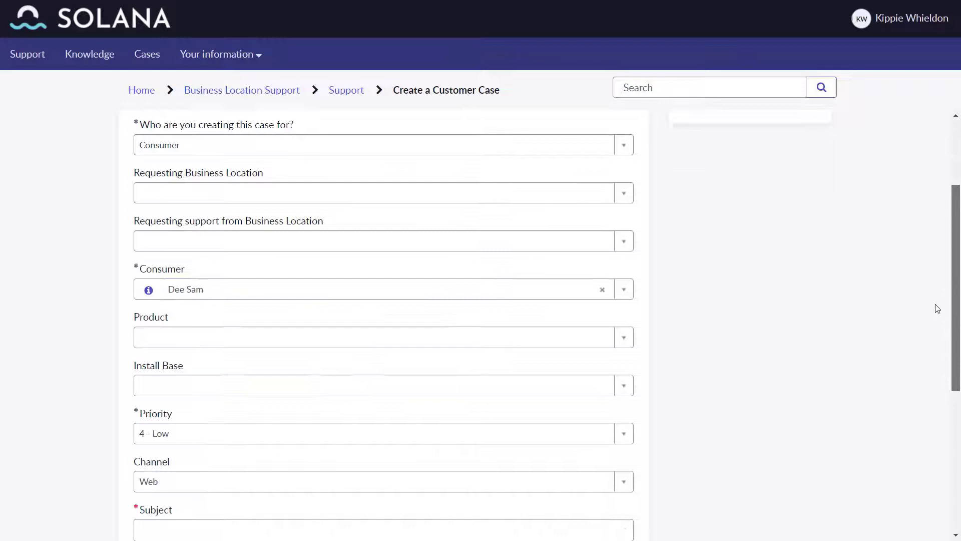
click(248, 336)
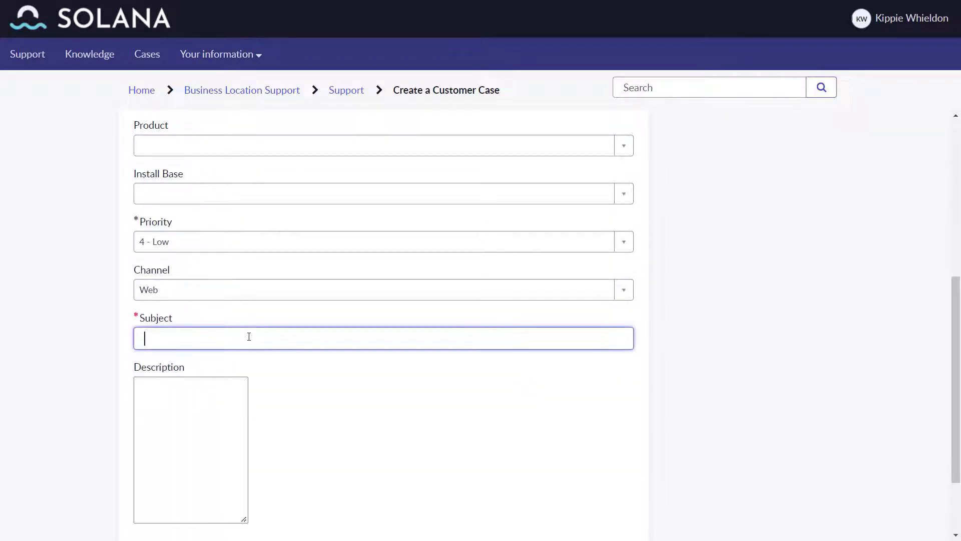
text(Missing loyalty points for stay in April)
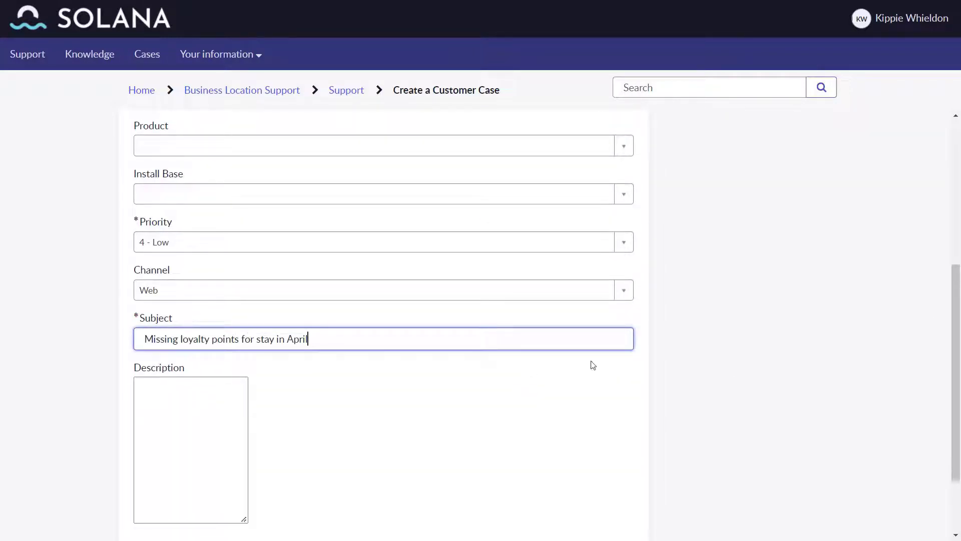
scroll(592, 364, up, 5)
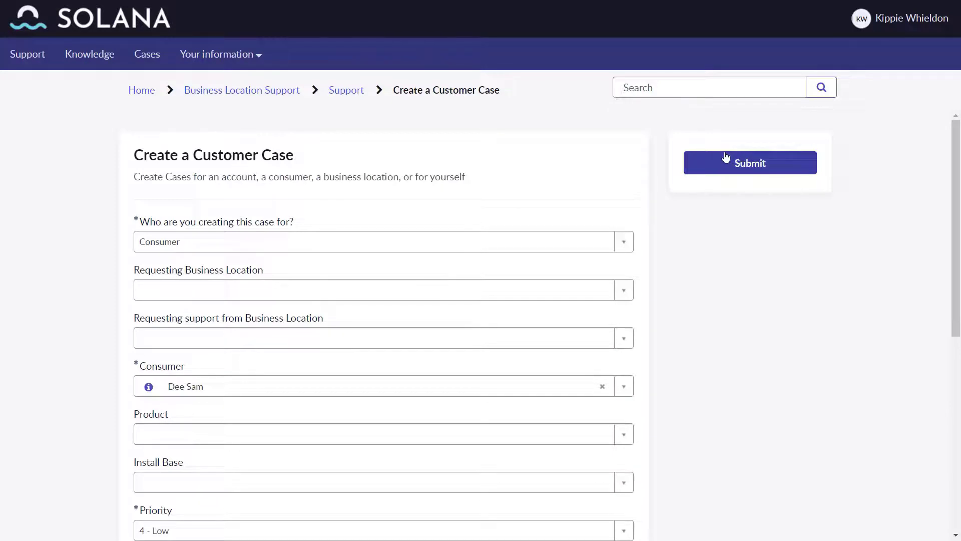
click(726, 157)
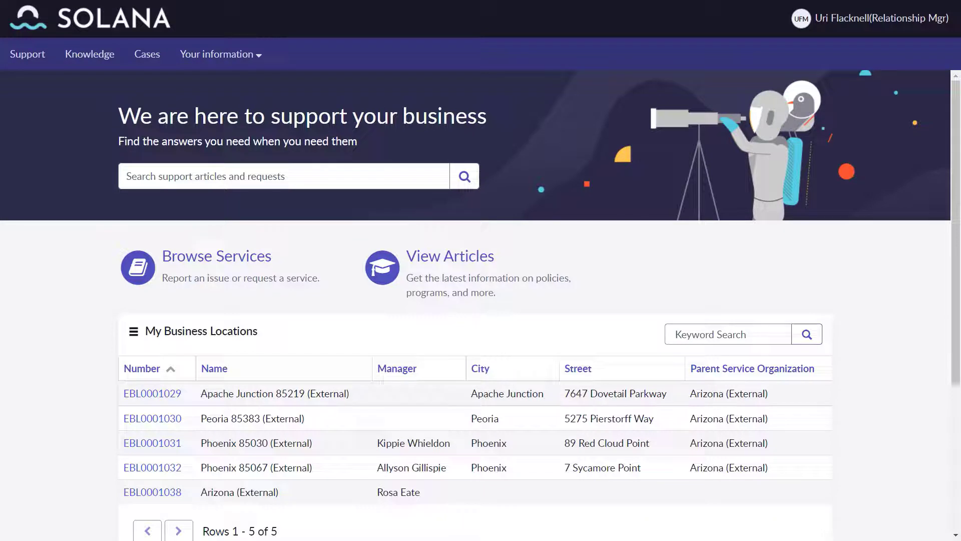
- Open EBL0001031 and browse its Cases Requested, Products, Install Base and Members lists
click(150, 444)
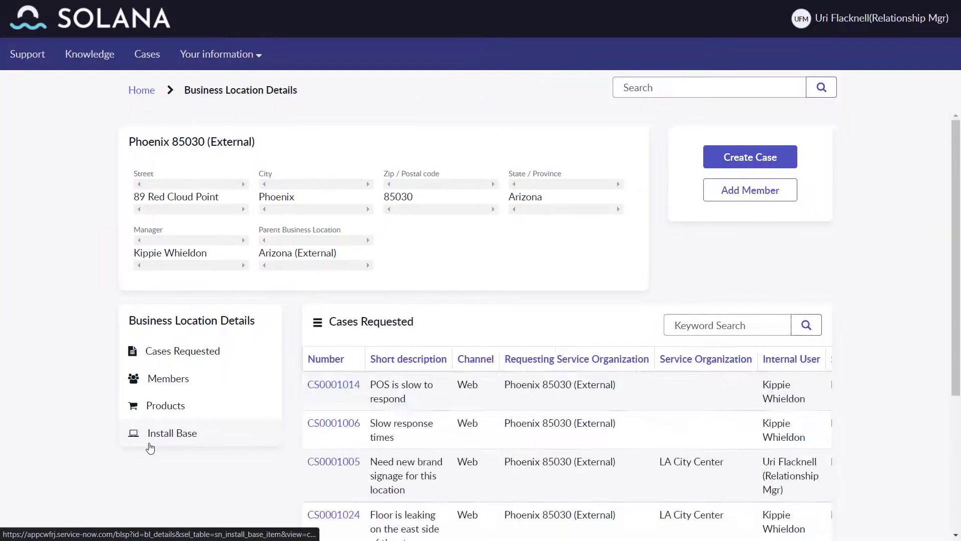
click(171, 361)
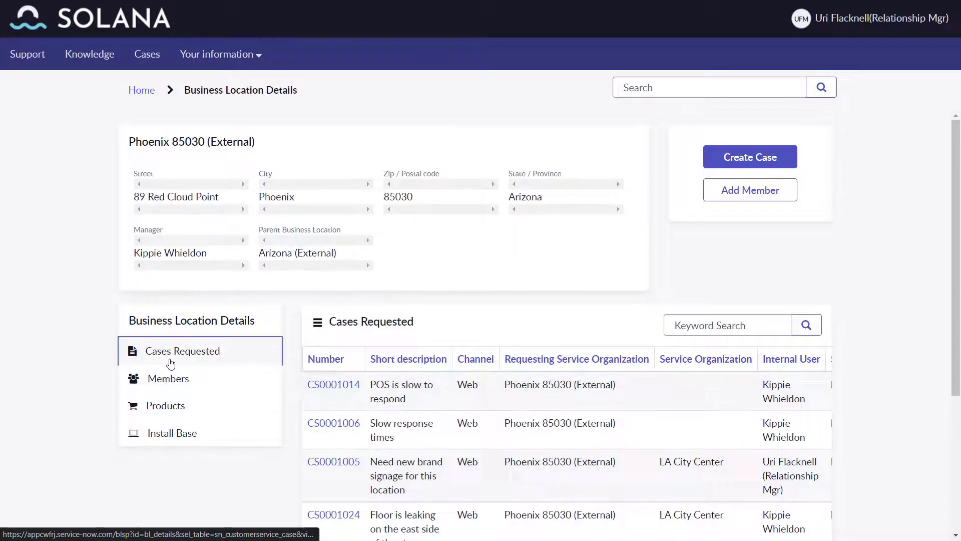
click(167, 408)
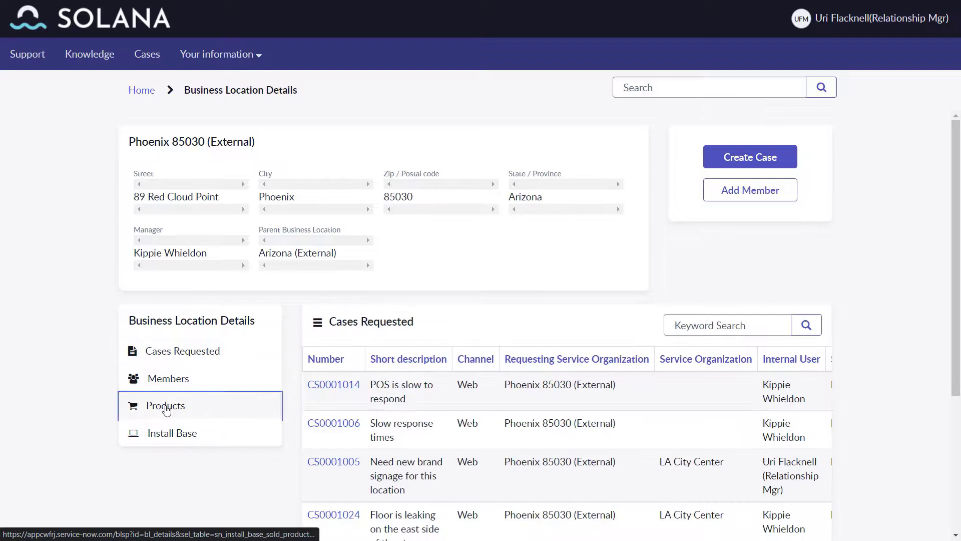
click(159, 437)
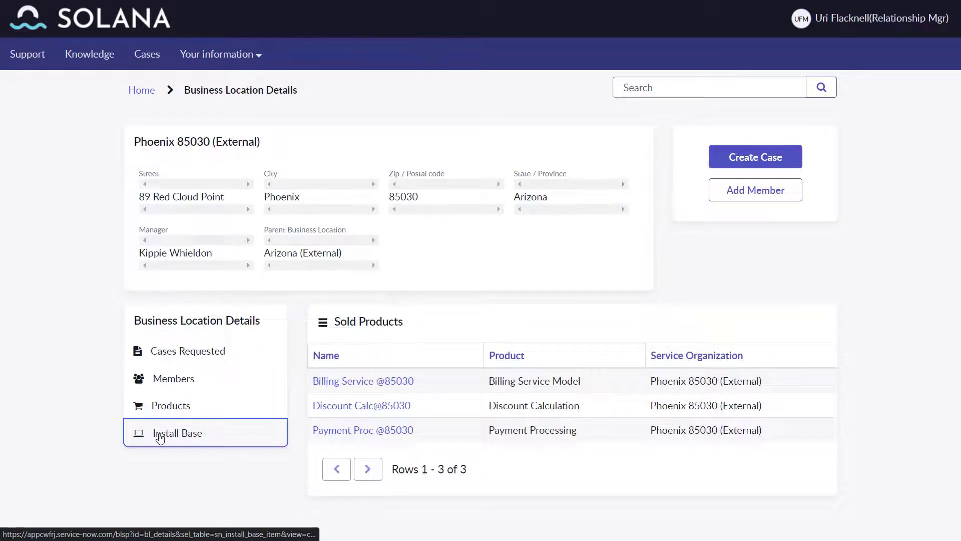
click(173, 386)
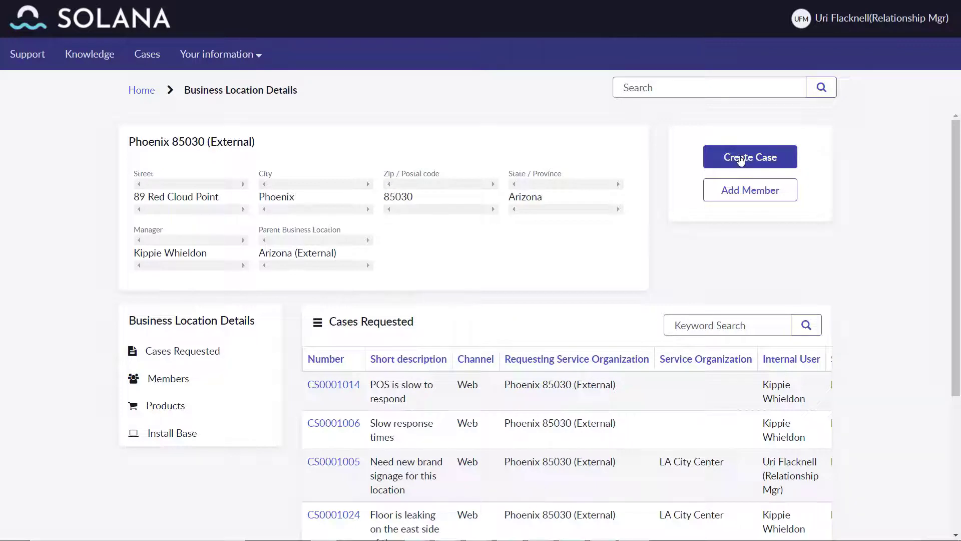
- Submit a case with LA City Center as supporting location and subject 'Need new signage for this location'
click(736, 156)
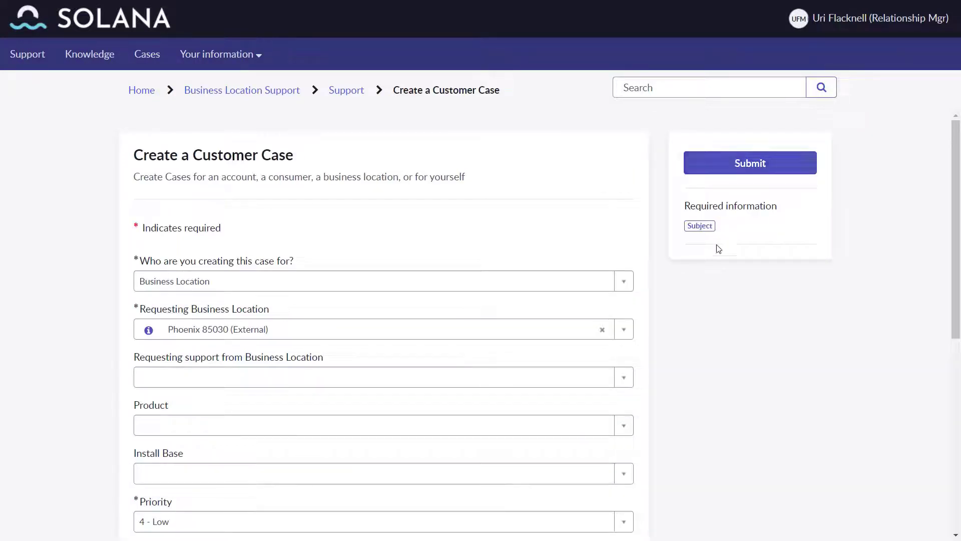
click(583, 378)
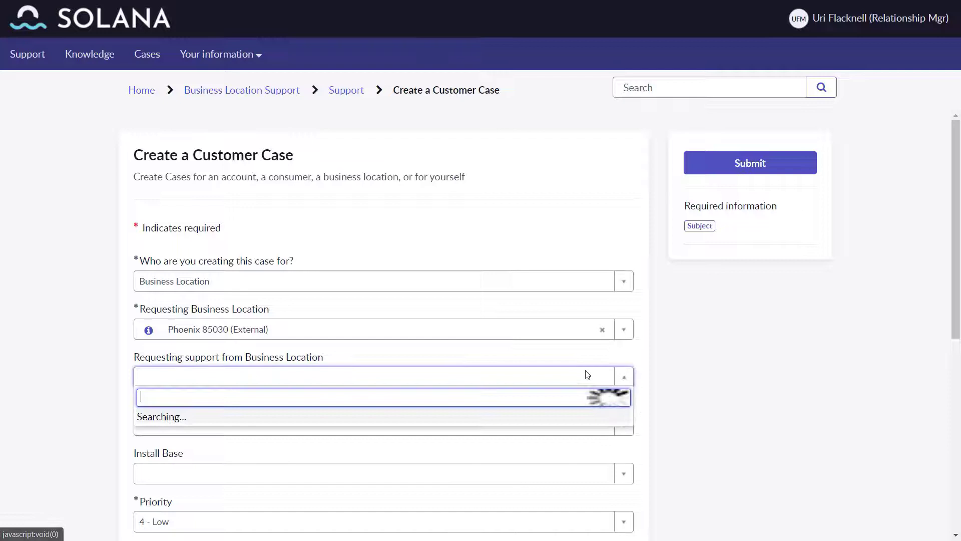
text(LA)
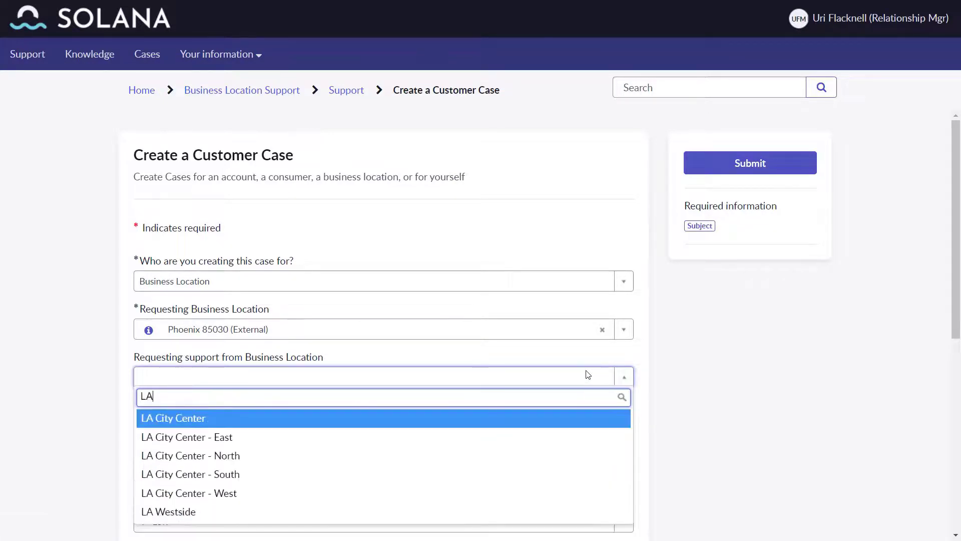
click(430, 426)
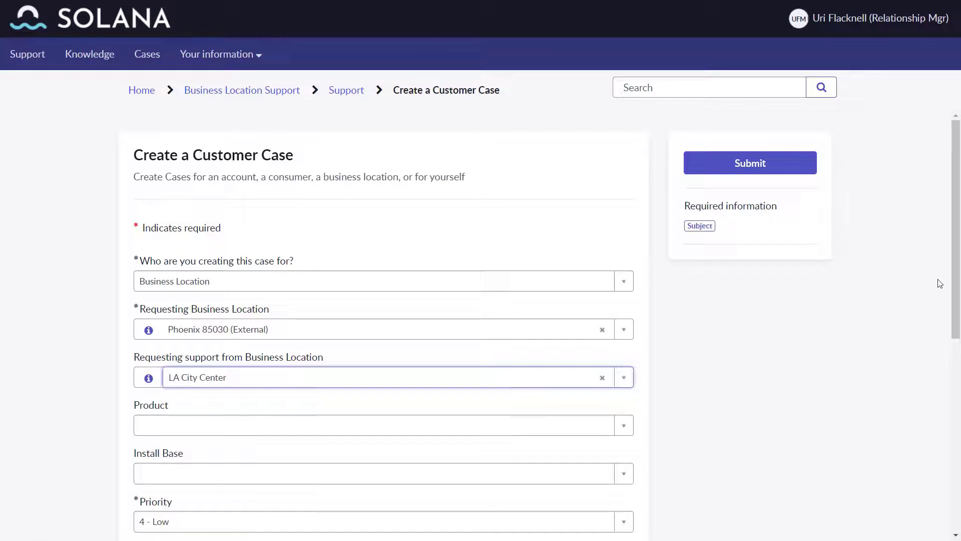
drag(956, 285, 956, 475)
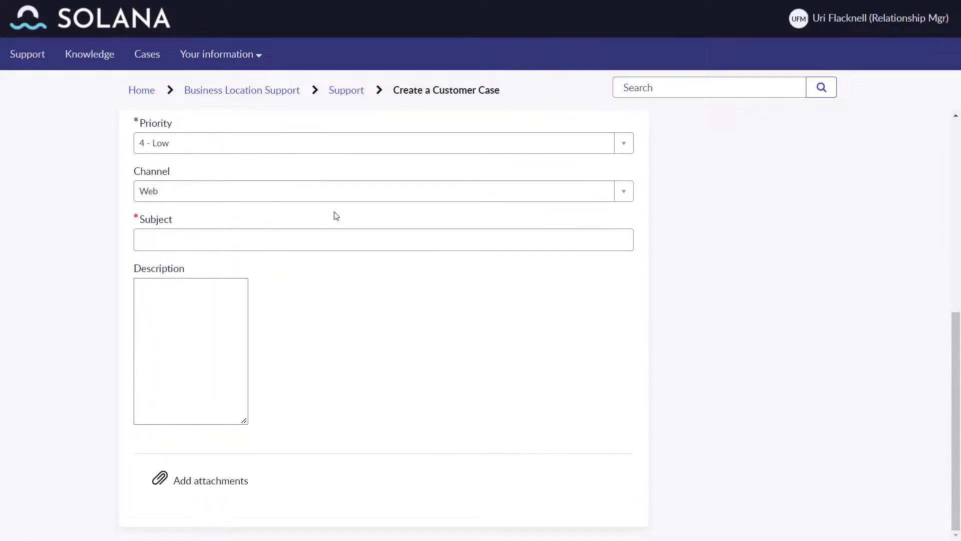
click(319, 229)
text(Need new signage for this location)
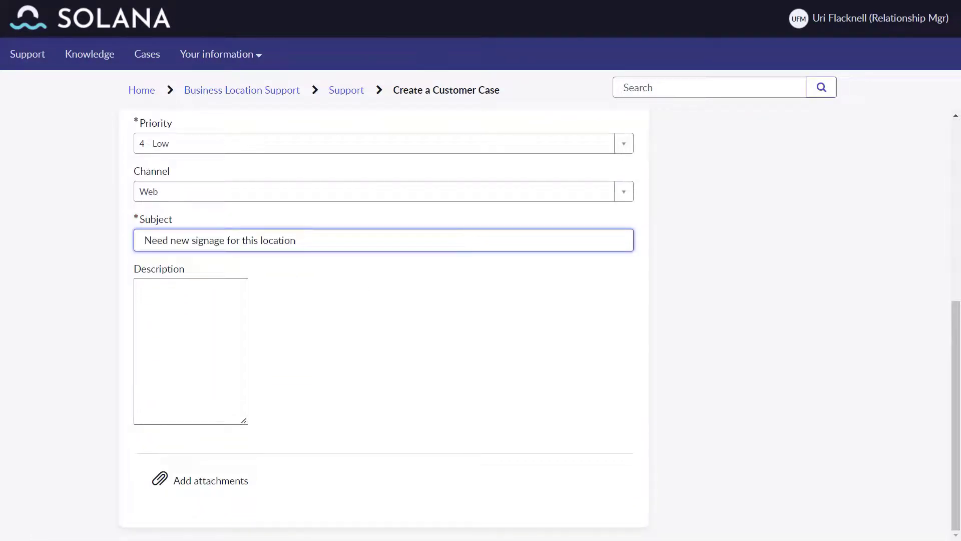
scroll(839, 174, up, 7)
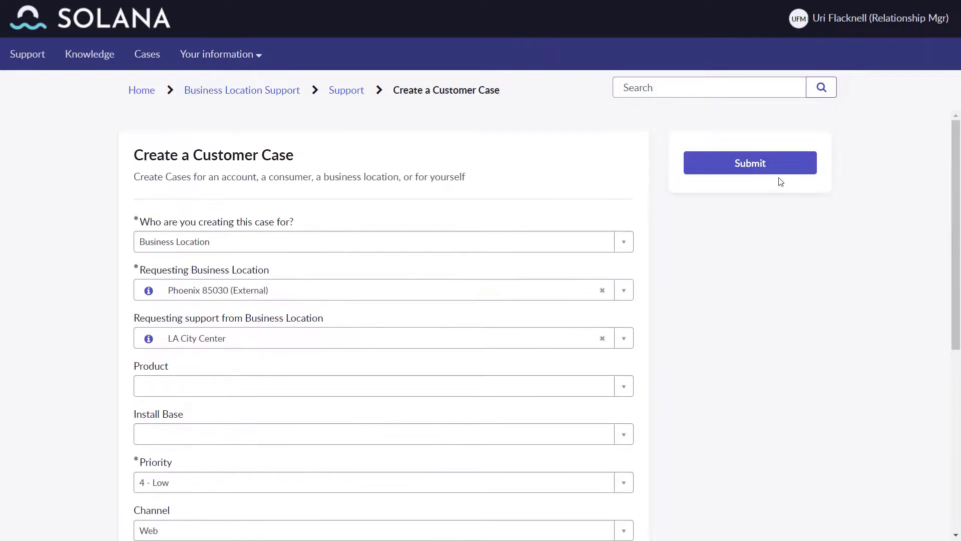
click(774, 161)
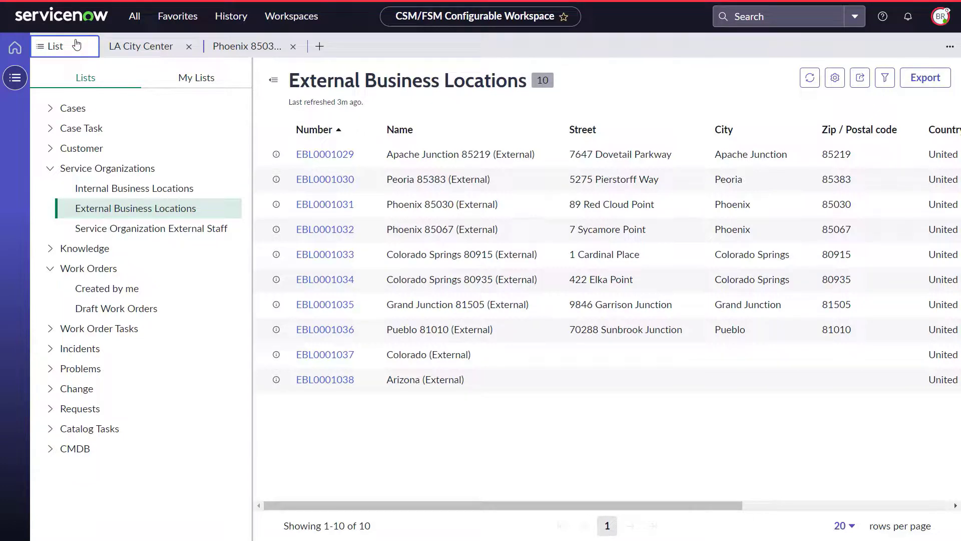
- Switch to the Phoenix 85030 tab in the workspace
click(224, 46)
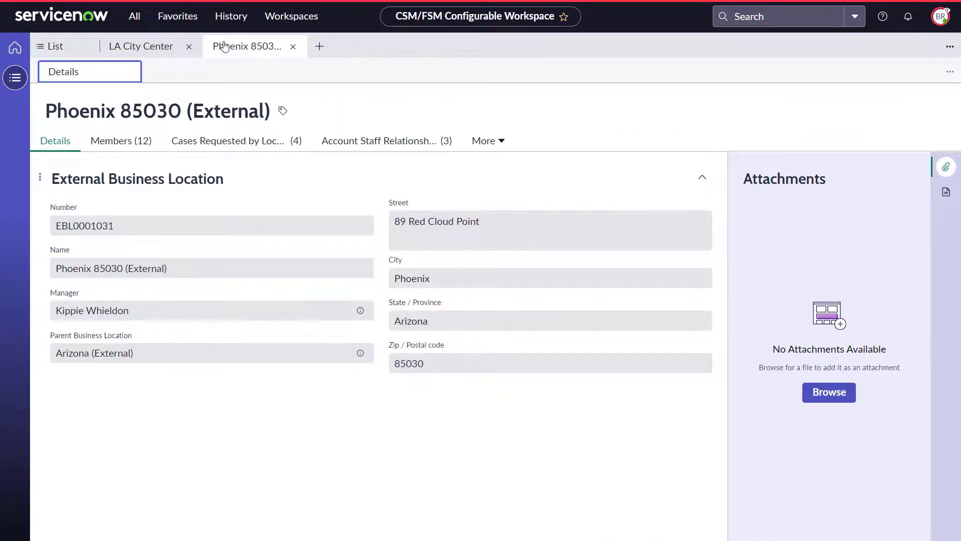